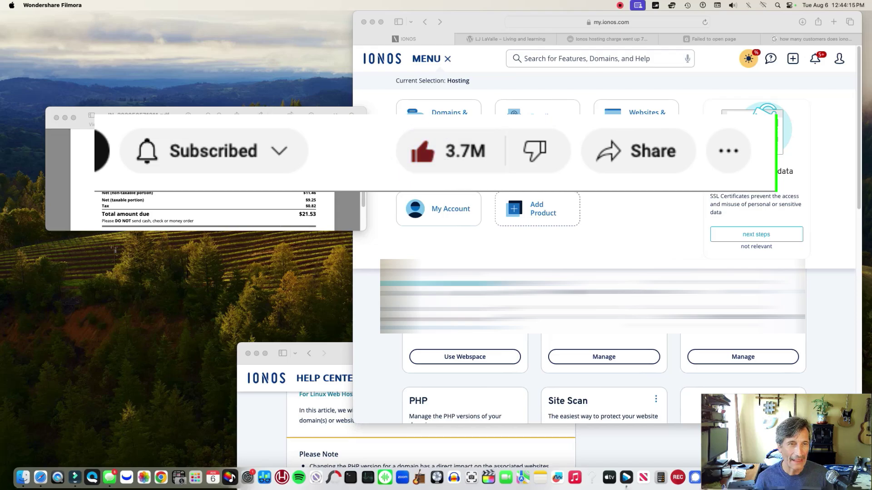
Step: Check the invoice's $8.71/month PHP 8.0 Extended Support charge, then bring Google's PHP explanation alongside
{"action": "left_click", "coordinate": [263, 181]}
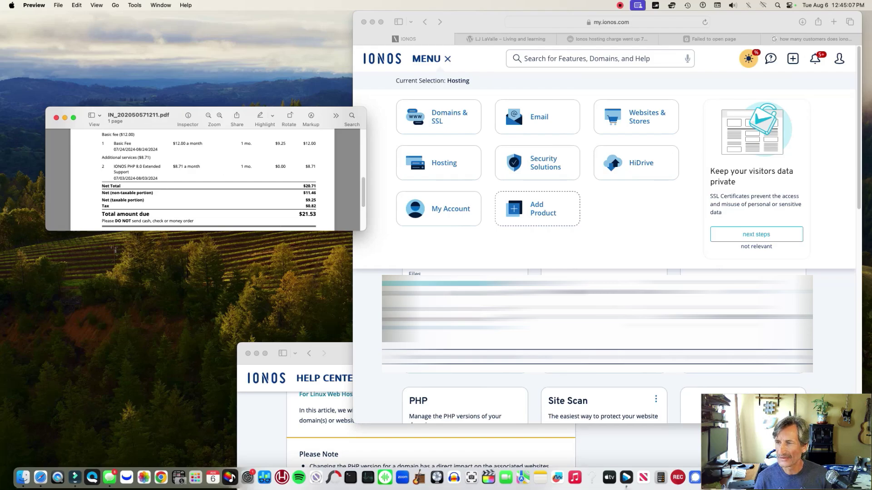
{"action": "left_click_drag", "start_coordinate": [866, 75], "coordinate": [409, 60]}
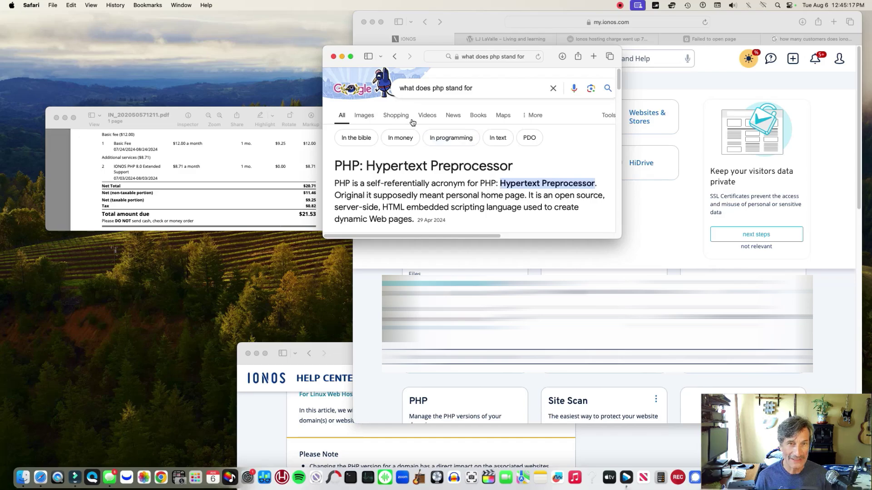
Step: Close the 'what does php stand for' Google results to reveal the IONOS dashboard
{"action": "key", "text": "super+w"}
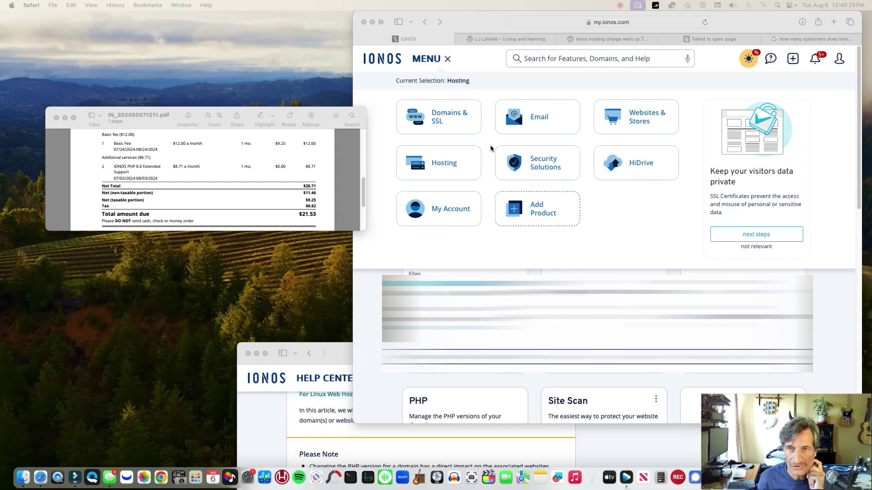
Step: Go from Hosting to PHP management and scroll to the domain table showing PHP 8.2
{"action": "left_click", "coordinate": [444, 165]}
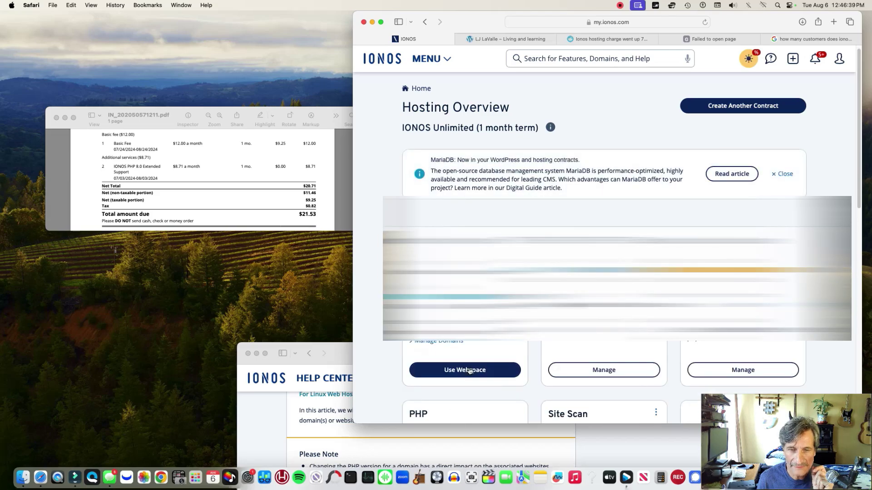
{"action": "scroll", "coordinate": [465, 392], "scroll_direction": "down", "scroll_amount": 5}
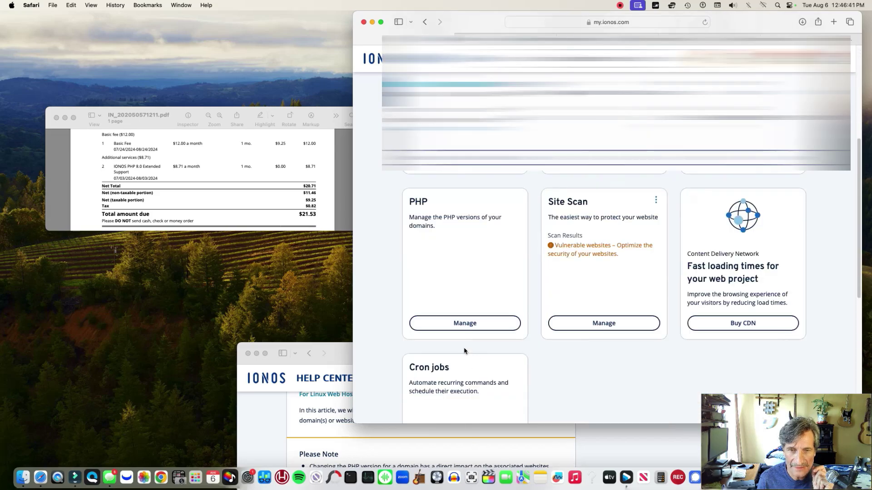
{"action": "left_click", "coordinate": [460, 323]}
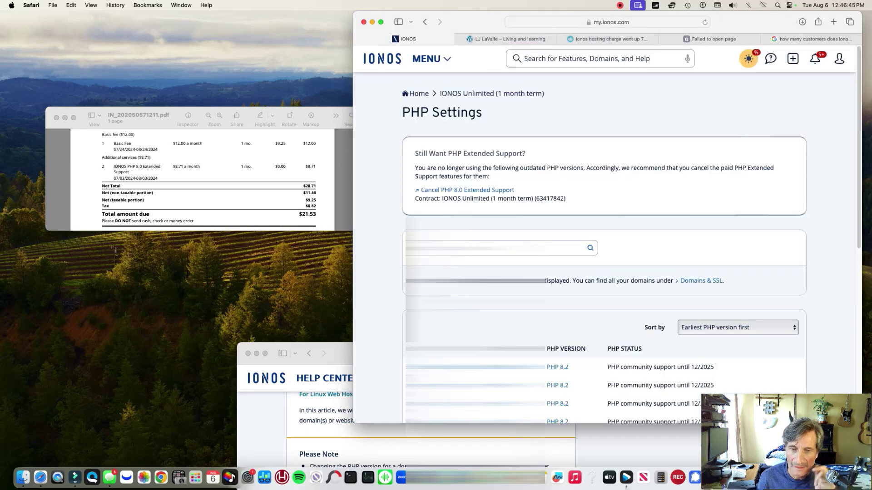
{"action": "scroll", "coordinate": [604, 307], "scroll_direction": "down", "scroll_amount": 3}
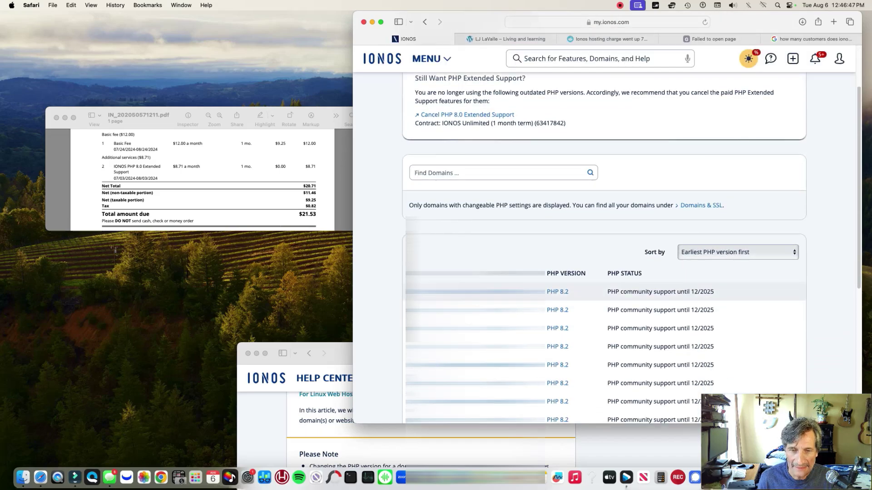
{"action": "scroll", "coordinate": [604, 307], "scroll_direction": "down", "scroll_amount": 1}
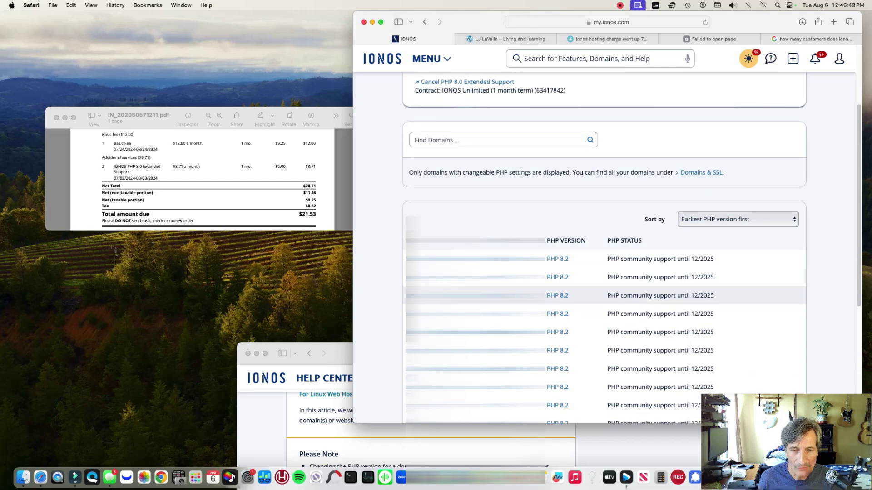
{"action": "scroll", "coordinate": [604, 295], "scroll_direction": "down", "scroll_amount": 2}
{"action": "scroll", "coordinate": [604, 298], "scroll_direction": "down", "scroll_amount": 1}
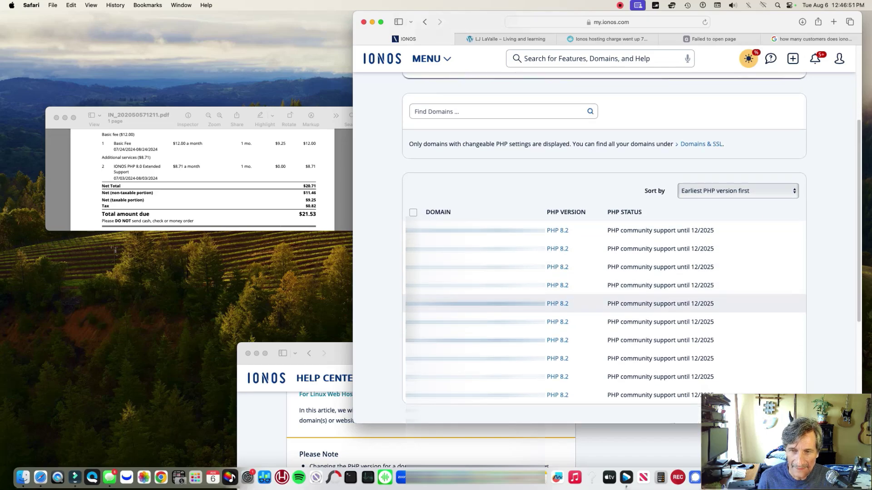
{"action": "scroll", "coordinate": [584, 291], "scroll_direction": "down", "scroll_amount": 1}
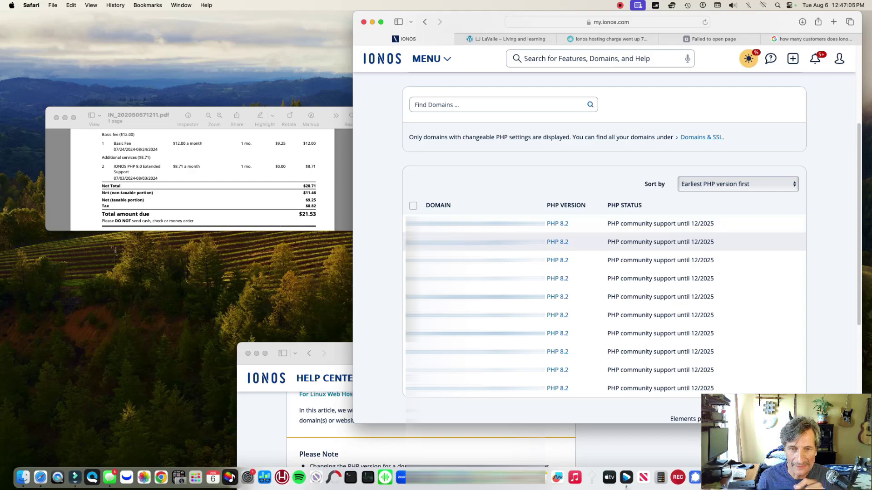
Step: Open the second domain's PHP version options and expand the obsolete versions with Extended Support
{"action": "left_click", "coordinate": [561, 244]}
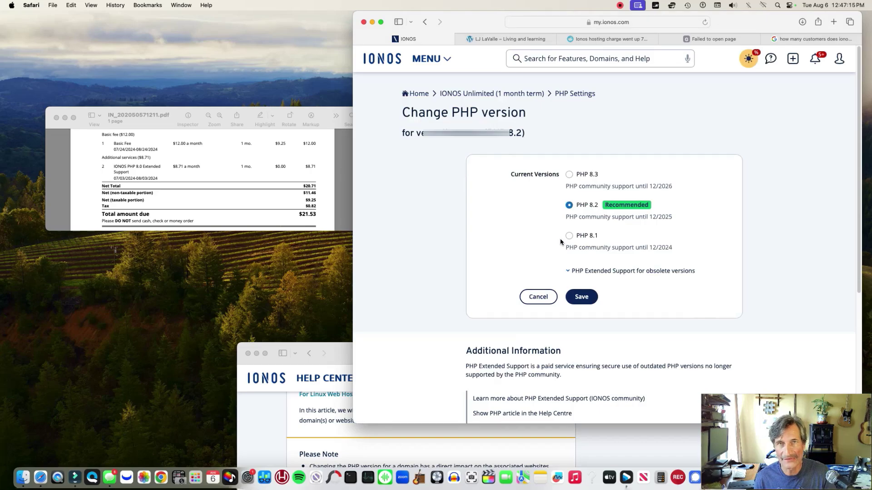
{"action": "left_click", "coordinate": [584, 272]}
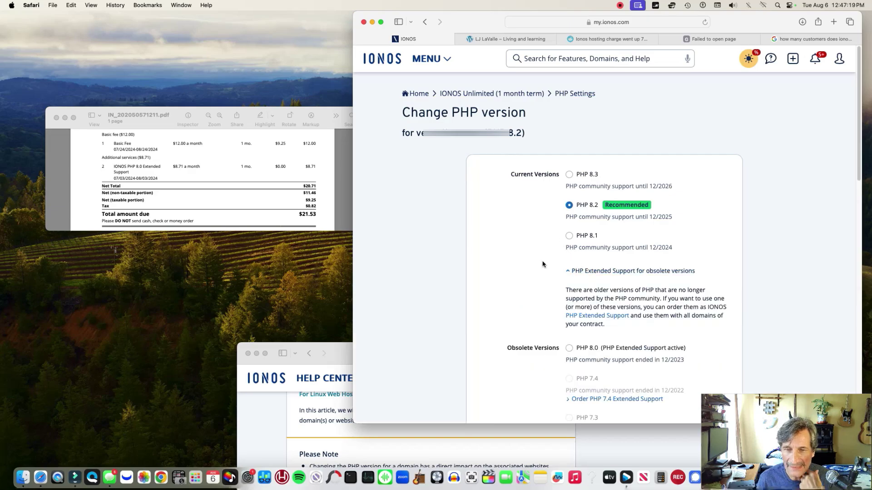
{"action": "scroll", "coordinate": [541, 261], "scroll_direction": "down", "scroll_amount": 5}
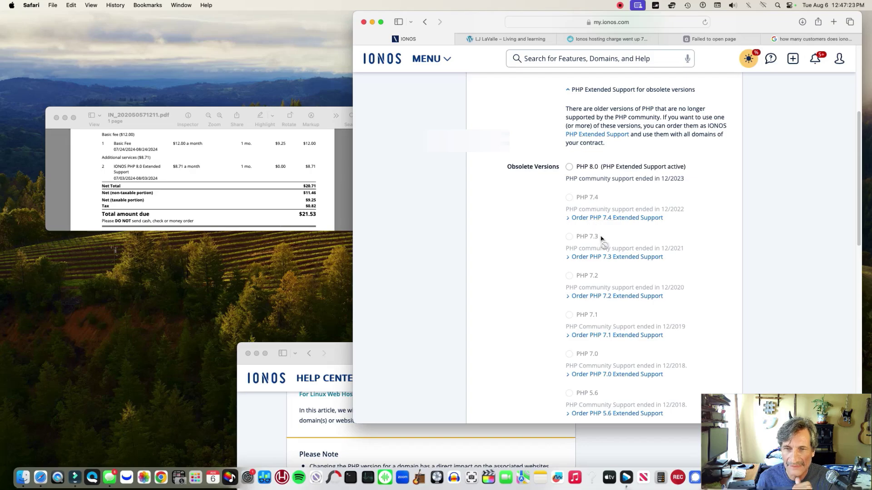
{"action": "scroll", "coordinate": [601, 239], "scroll_direction": "up", "scroll_amount": 3}
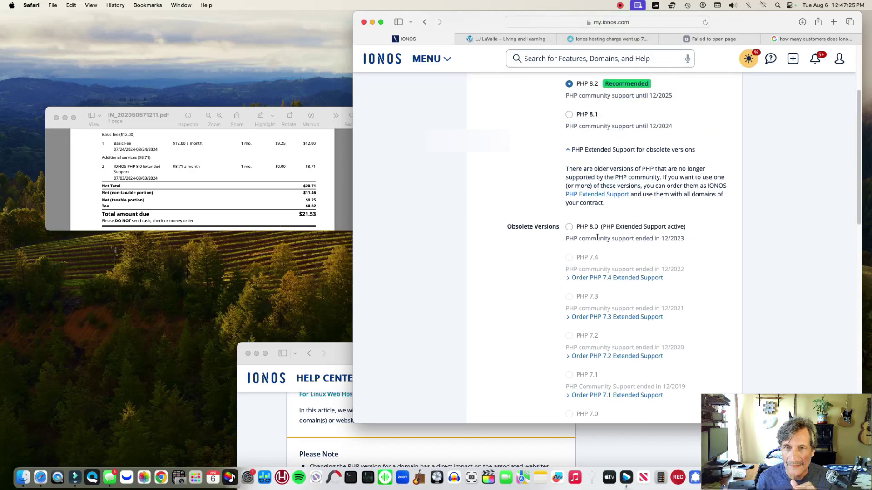
{"action": "scroll", "coordinate": [597, 239], "scroll_direction": "up", "scroll_amount": 1}
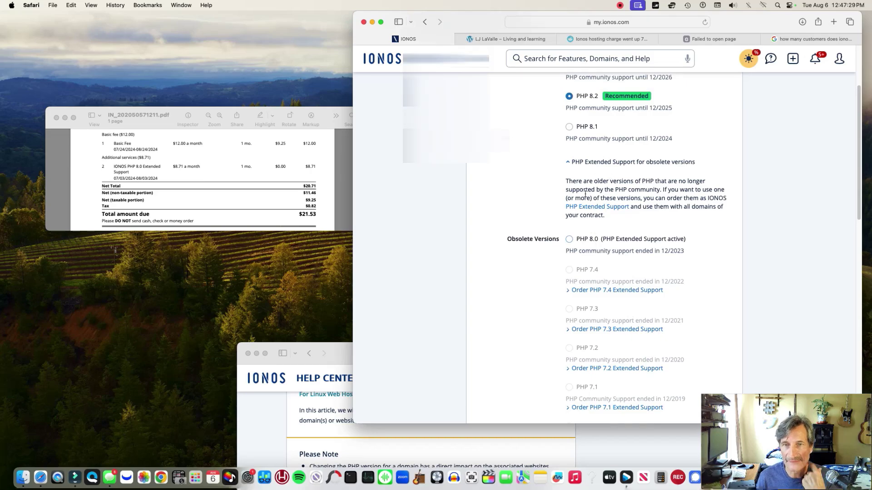
{"action": "scroll", "coordinate": [585, 195], "scroll_direction": "up", "scroll_amount": 3}
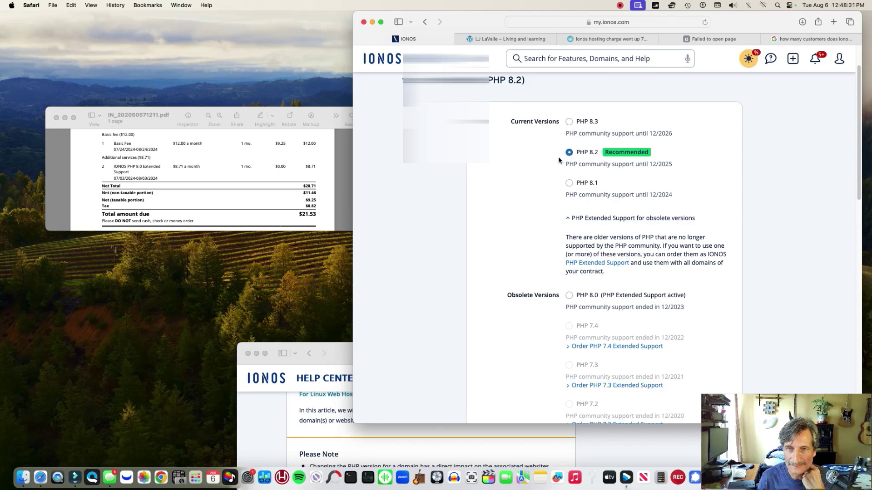
Step: Save PHP 8.2 as the second domain's PHP version
{"action": "scroll", "coordinate": [547, 167], "scroll_direction": "up", "scroll_amount": 2}
{"action": "scroll", "coordinate": [543, 164], "scroll_direction": "down", "scroll_amount": 8}
{"action": "scroll", "coordinate": [543, 165], "scroll_direction": "down", "scroll_amount": 8}
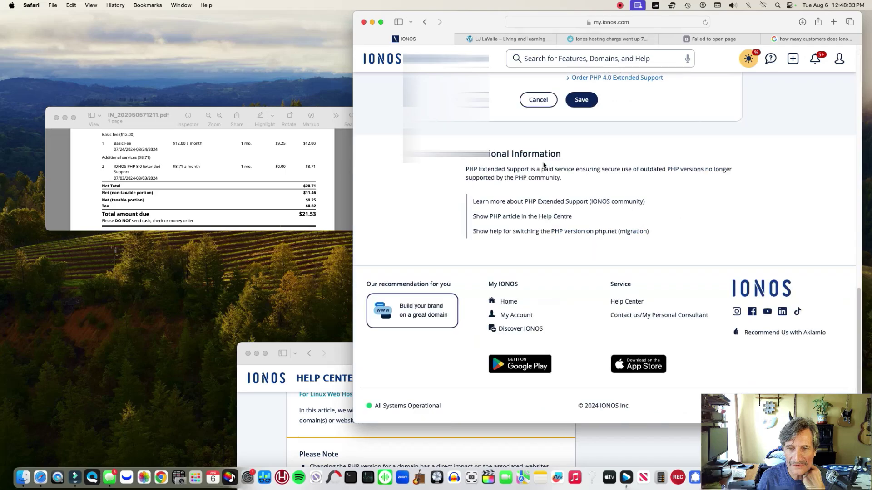
{"action": "scroll", "coordinate": [544, 164], "scroll_direction": "up", "scroll_amount": 5}
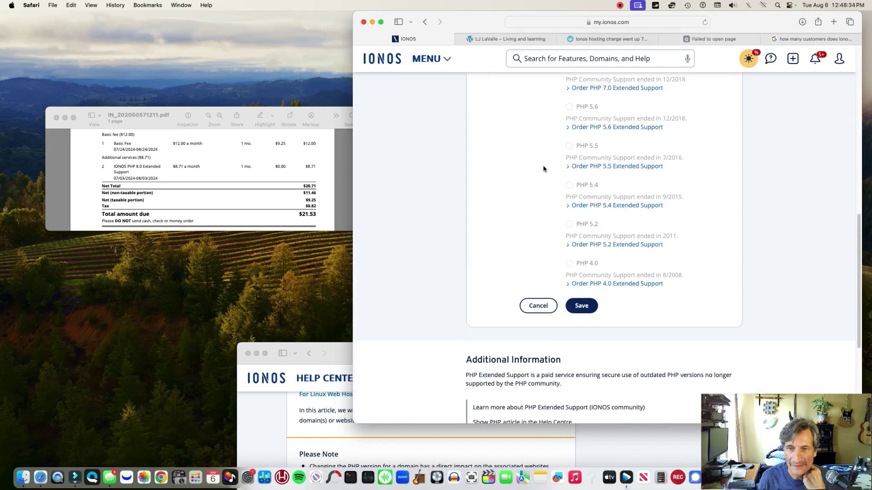
{"action": "left_click", "coordinate": [583, 307]}
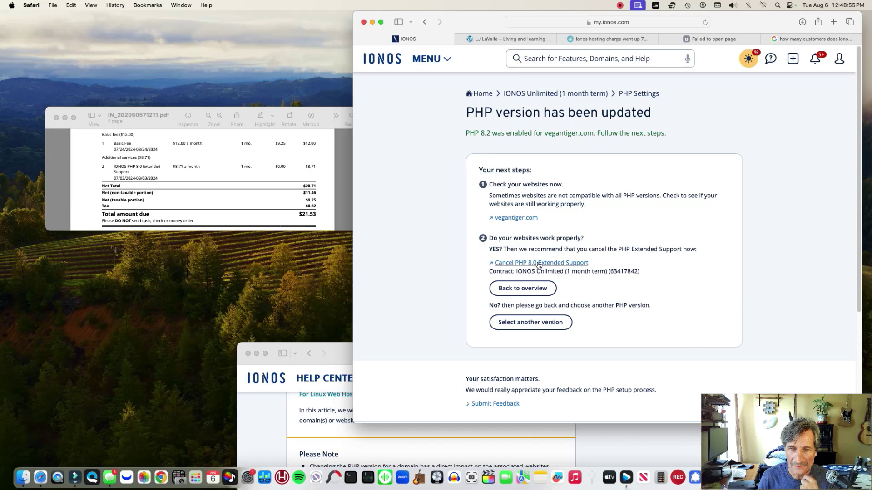
Step: Preview the PHP 8.0 Extended Support cancellation, dismiss it, and return to the PHP Settings overview
{"action": "left_click", "coordinate": [539, 263]}
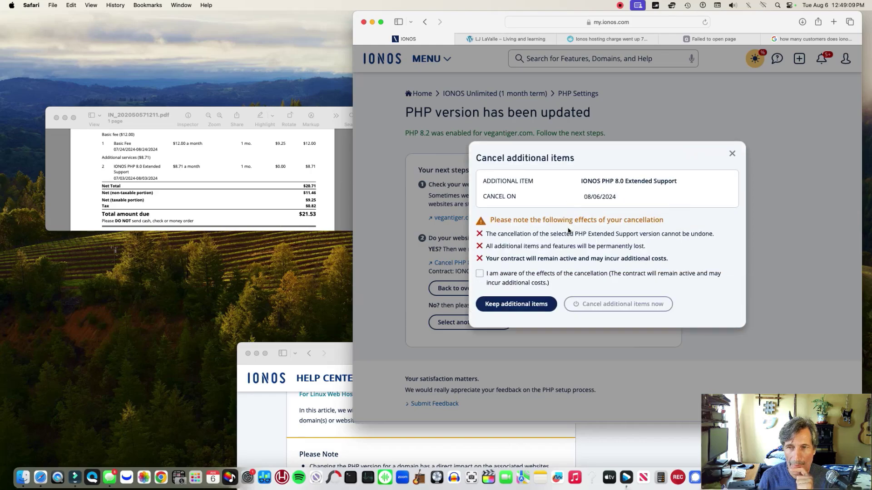
{"action": "left_click", "coordinate": [732, 154]}
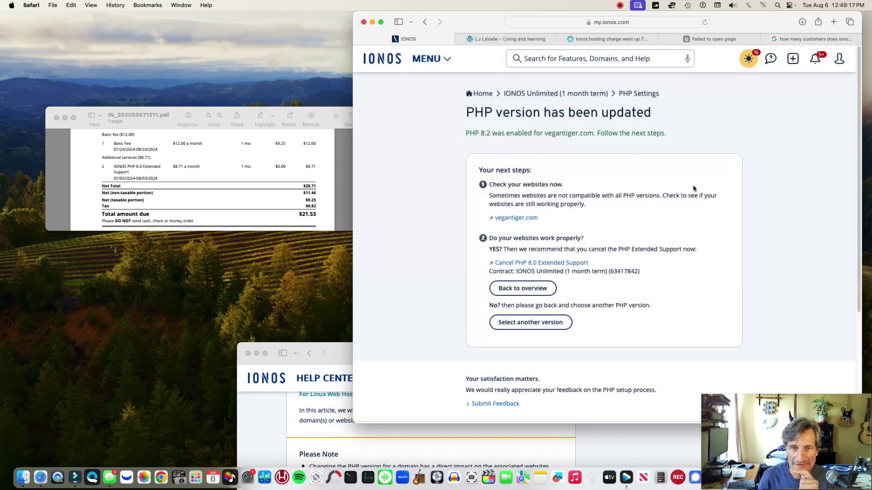
{"action": "left_click", "coordinate": [526, 287]}
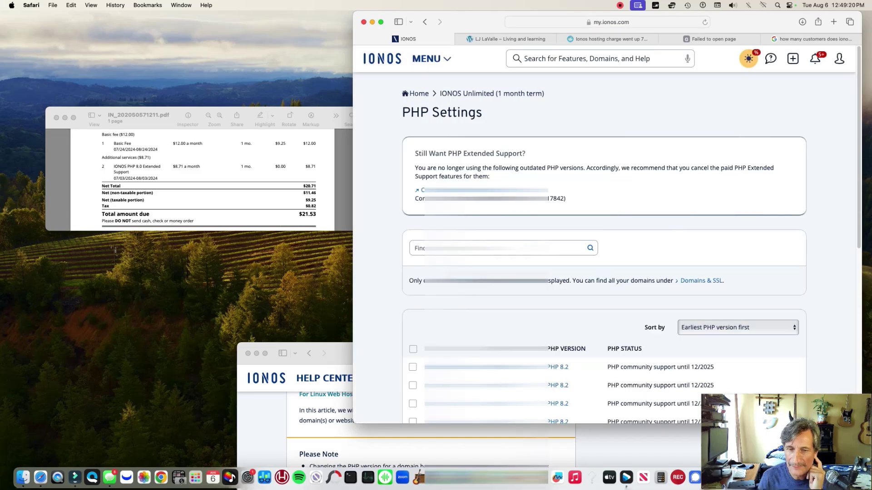
Step: Select all ten domains and switch their PHP version to 8.2
{"action": "scroll", "coordinate": [604, 272], "scroll_direction": "down", "scroll_amount": 5}
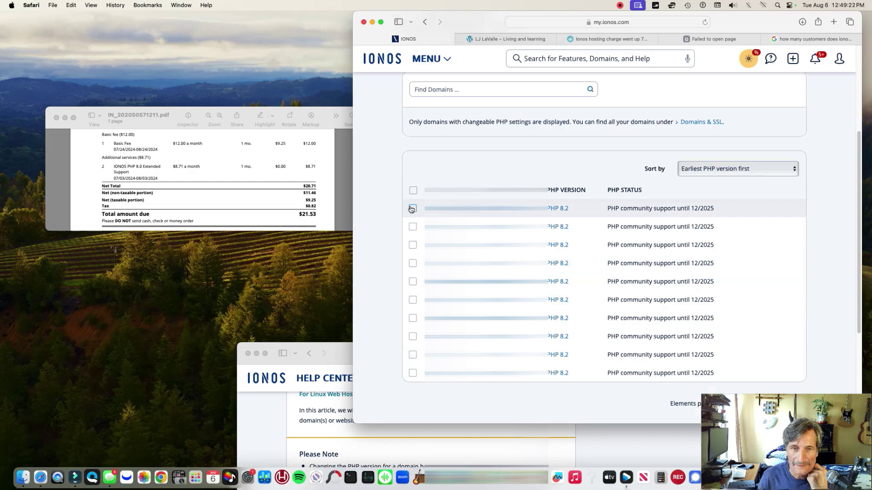
{"action": "left_click", "coordinate": [412, 191]}
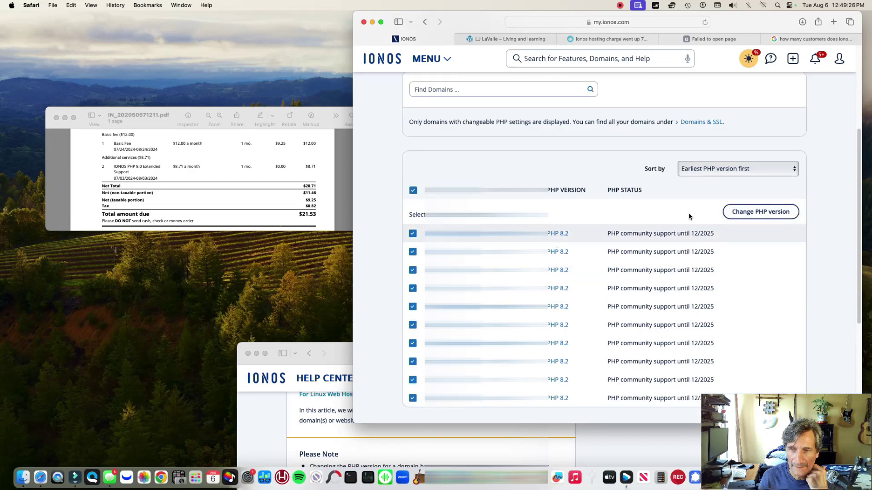
{"action": "left_click", "coordinate": [743, 213]}
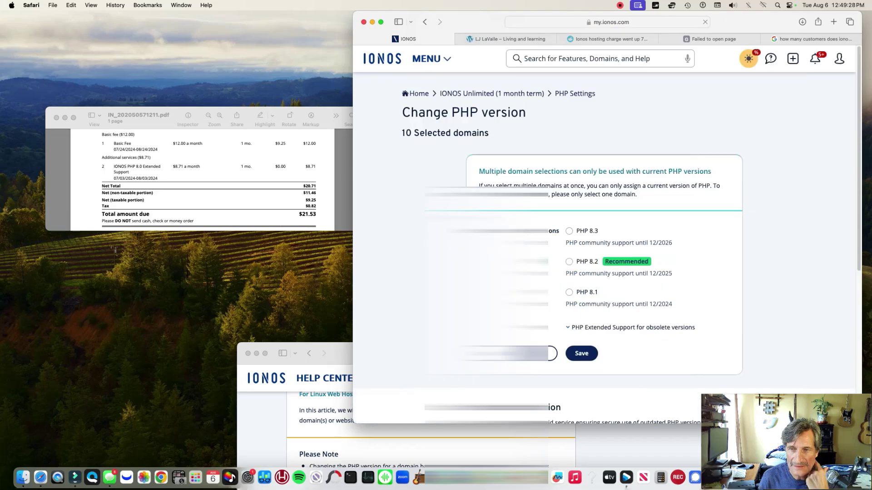
{"action": "left_click", "coordinate": [569, 263]}
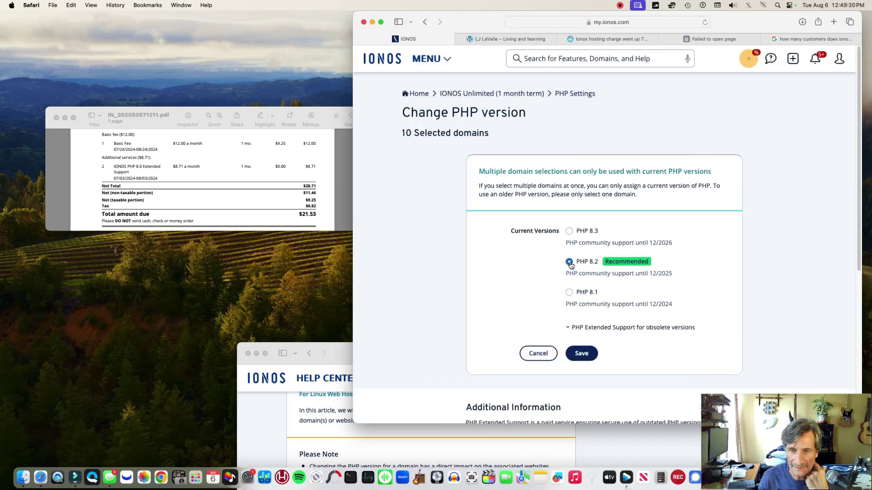
{"action": "left_click", "coordinate": [585, 356]}
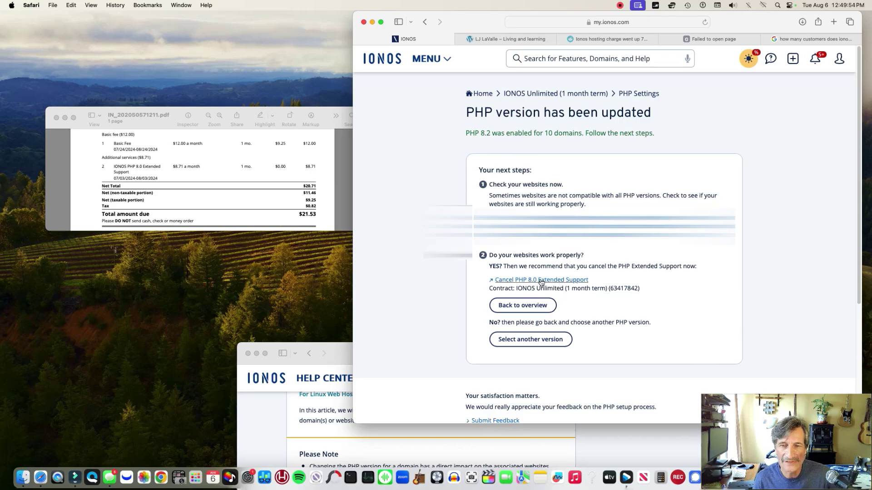
Step: Acknowledge the effects and confirm cancelling the PHP 8.0 Extended Support add-on now
{"action": "left_click", "coordinate": [540, 281]}
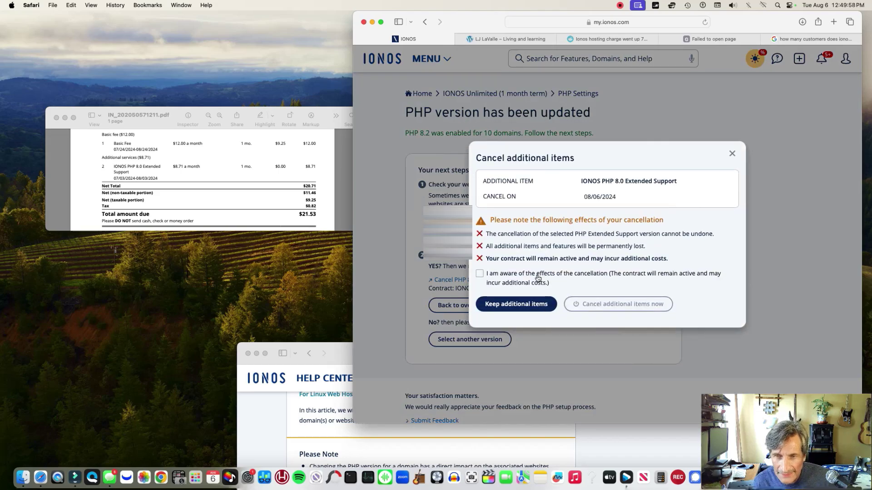
{"action": "left_click", "coordinate": [479, 275]}
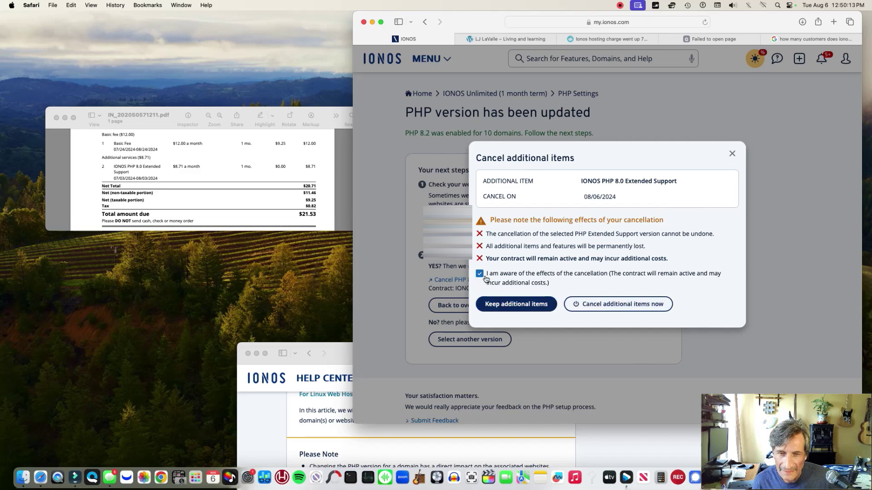
{"action": "left_click", "coordinate": [627, 305]}
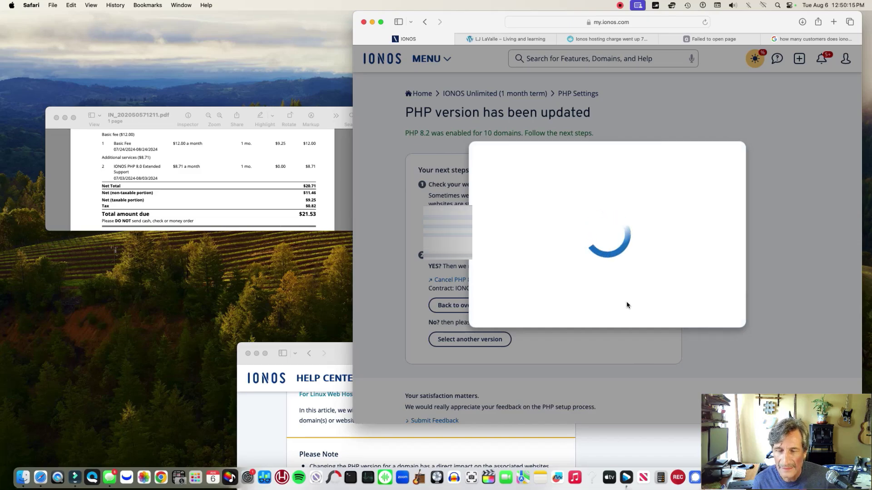